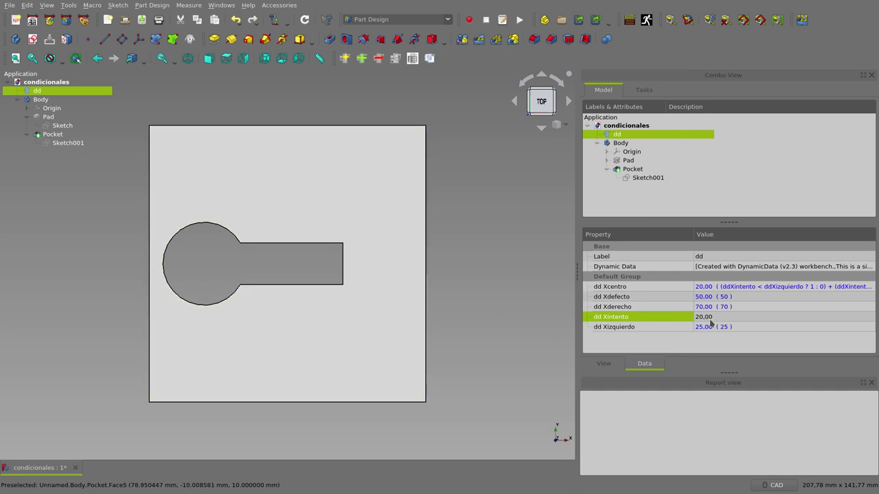
- Enter 40 for dd Xintento so Xcentro evaluates to 50 and the pocket recentres
click(736, 316)
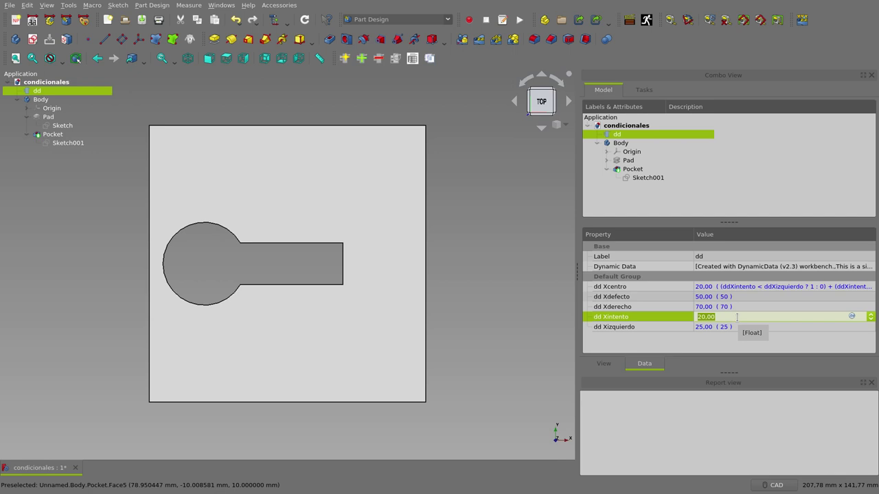
text(40)
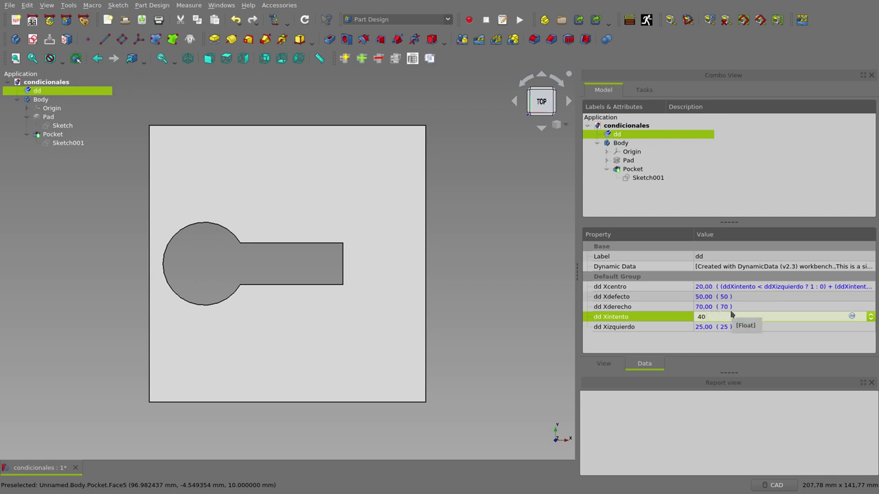
key(Return)
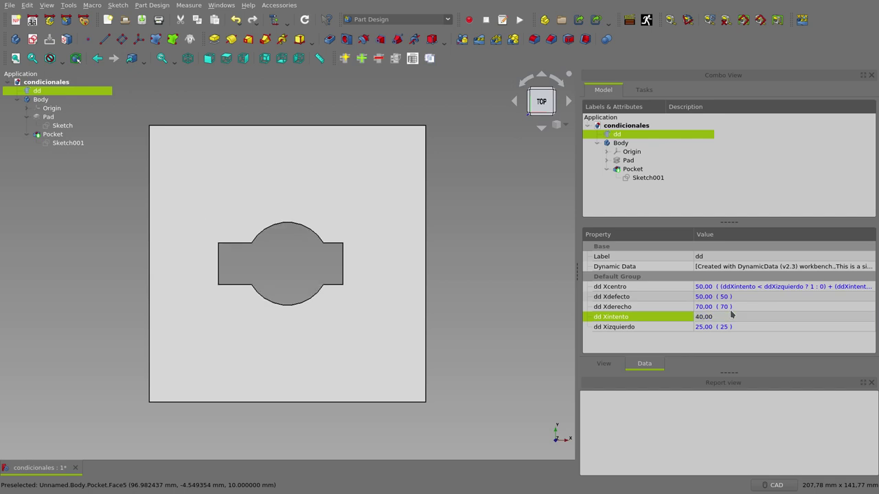
click(724, 289)
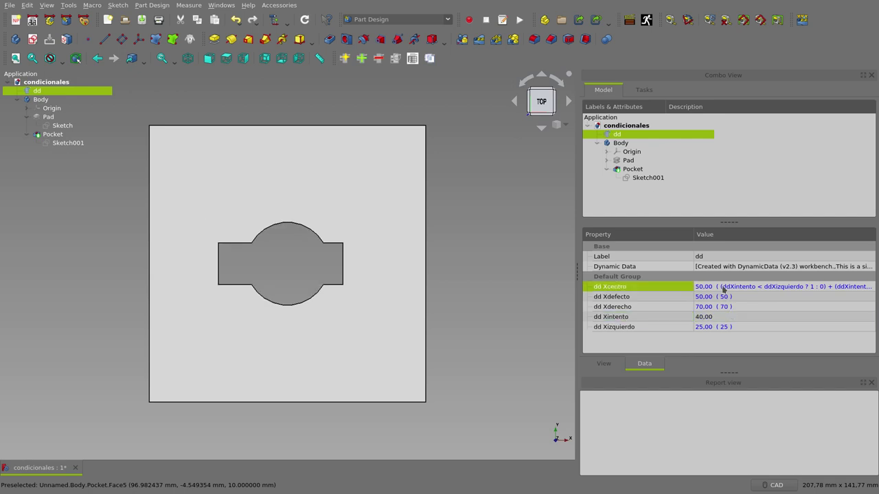
click(851, 287)
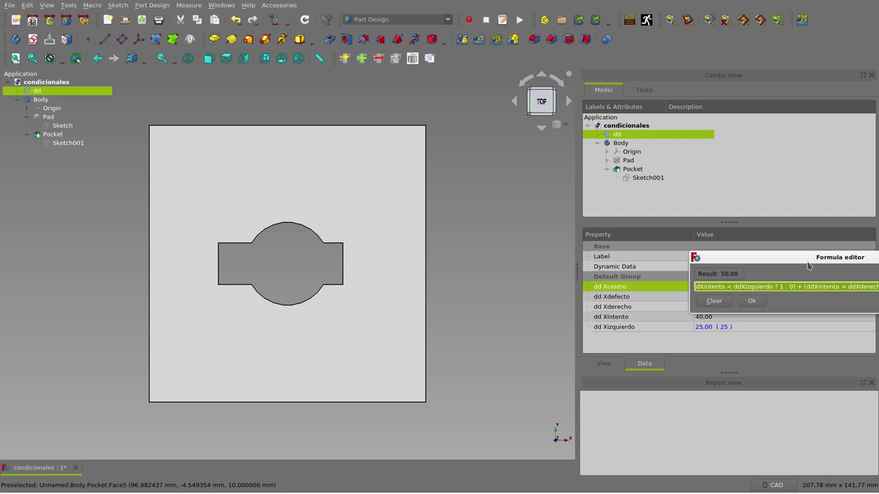
drag(808, 261, 549, 191)
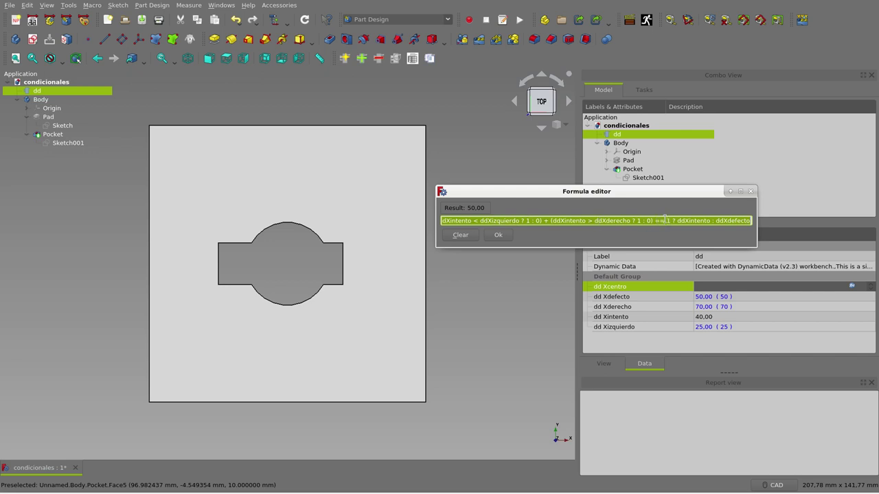
drag(653, 221, 670, 220)
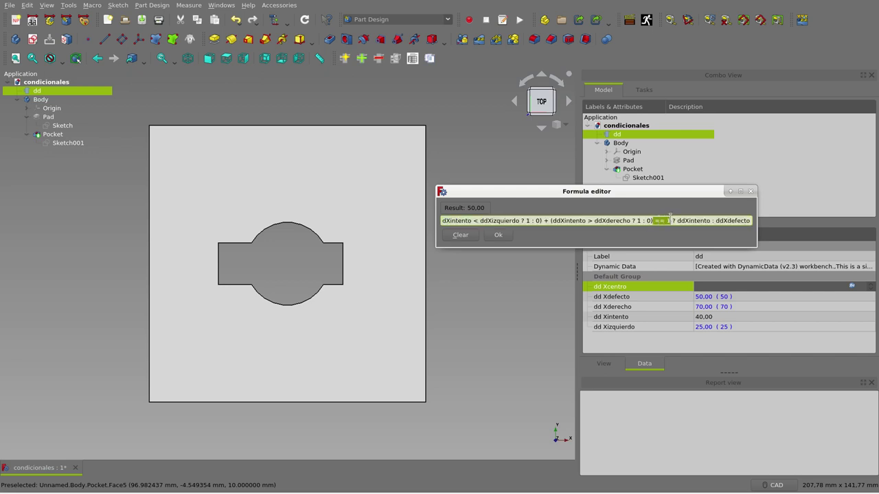
click(670, 221)
double_click(693, 220)
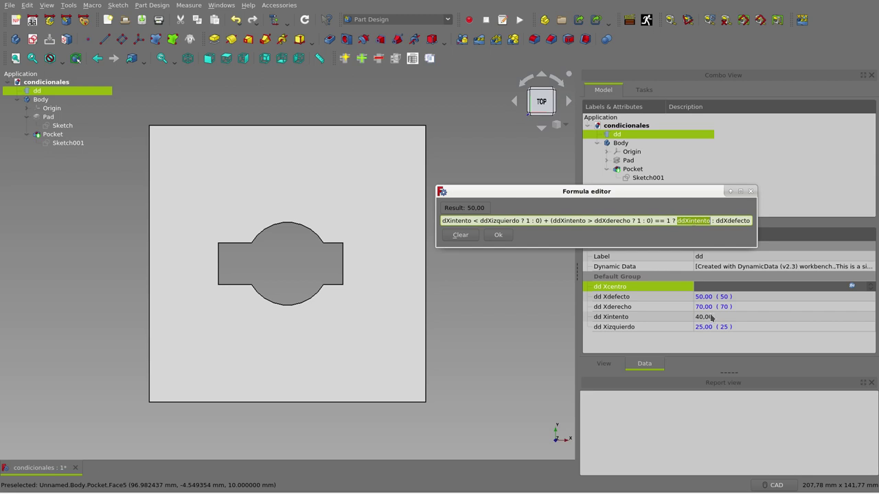
click(731, 220)
key(ctrl+a)
click(730, 221)
double_click(730, 221)
click(731, 220)
- Close the formula window unchanged and leave the Xcentro and Xdefecto rows as they are
click(752, 192)
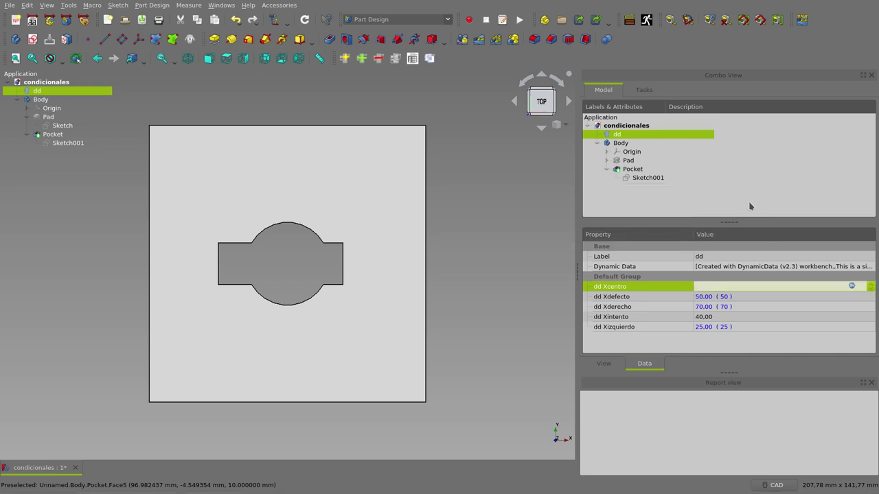
click(714, 297)
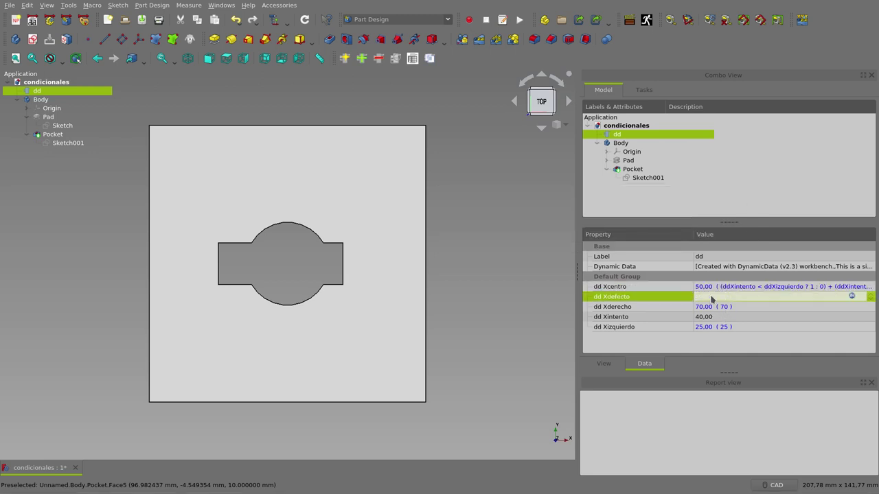
click(714, 287)
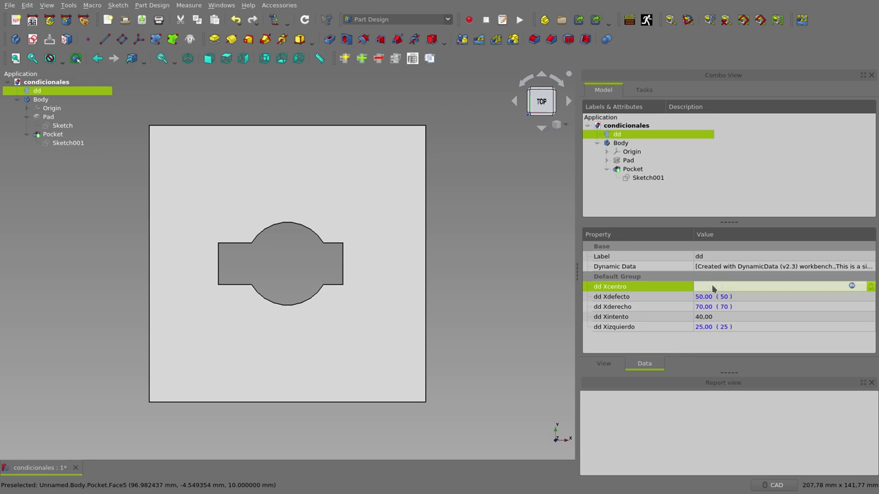
click(714, 297)
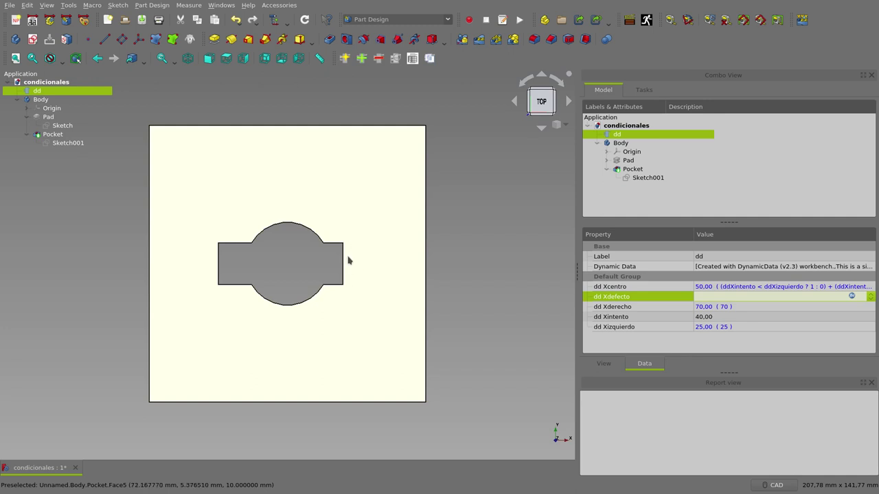
- Replace the Xintento value 40 with 90, moving the pocket to the plate's right edge
click(722, 316)
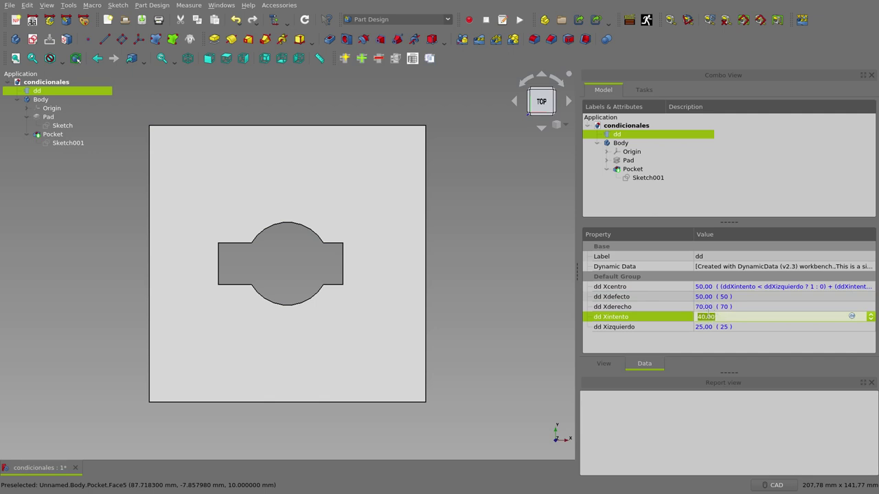
click(728, 317)
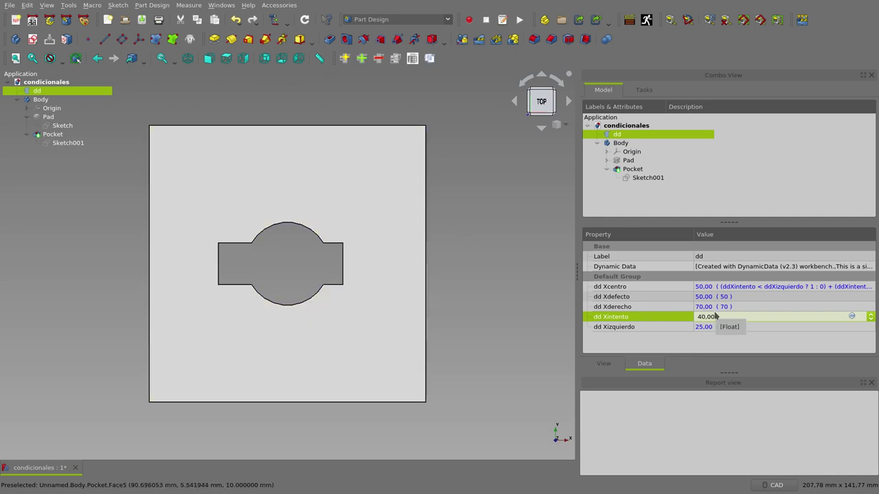
key(BackSpace)
text(9)
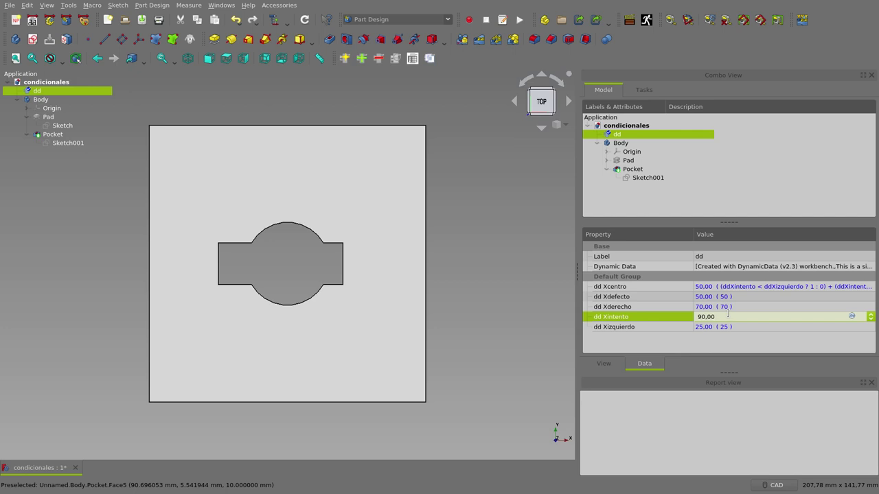
key(Return)
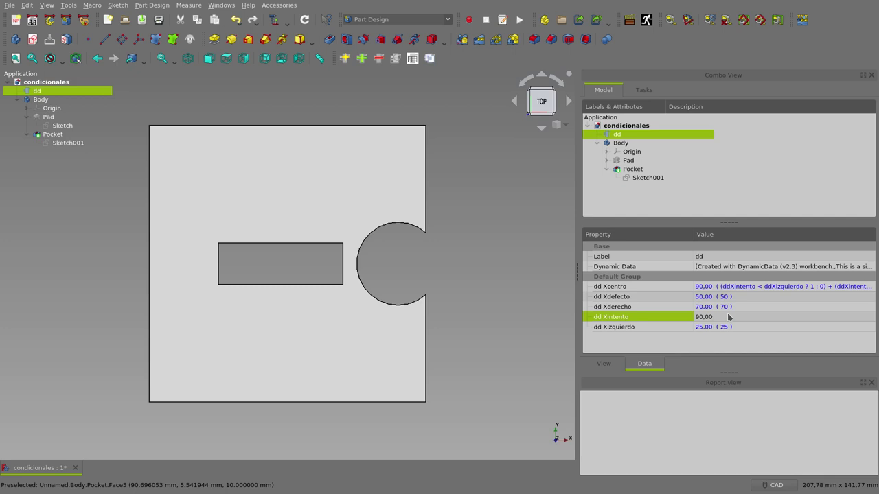
click(729, 287)
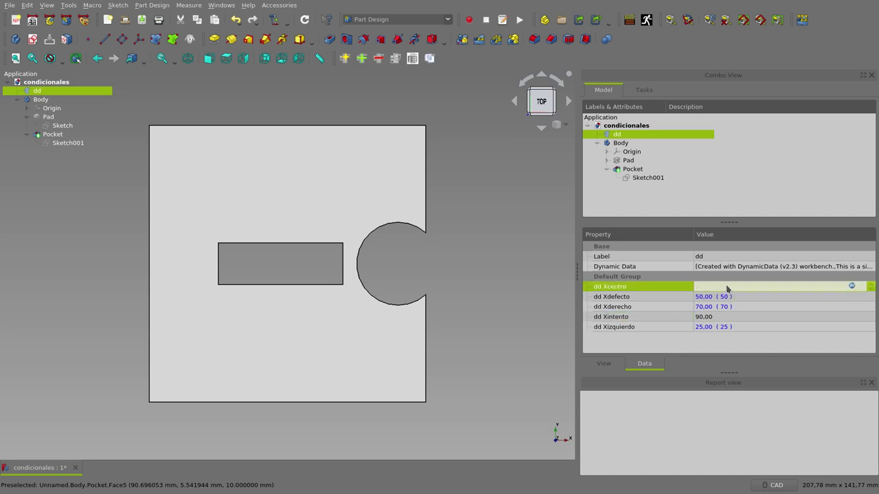
click(852, 285)
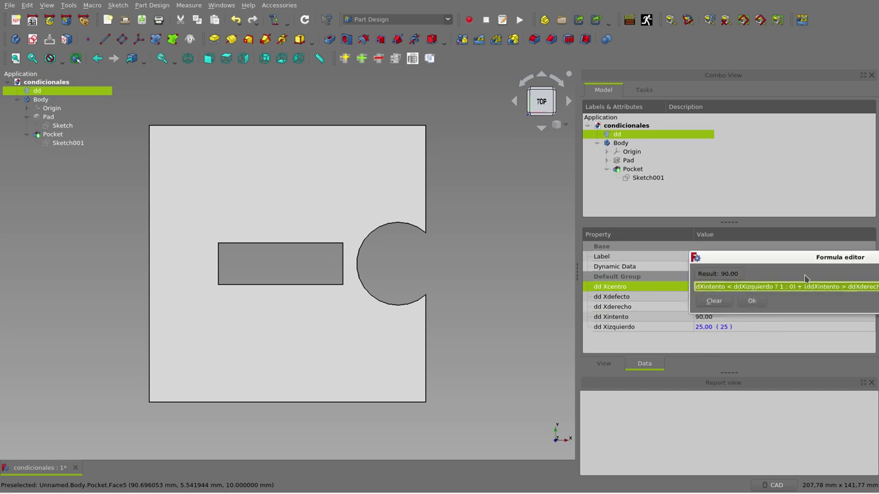
drag(800, 261, 553, 195)
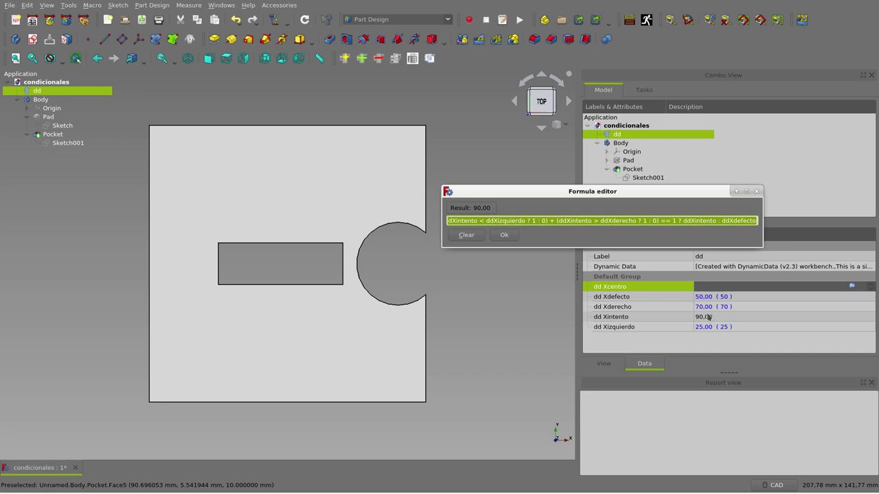
click(465, 221)
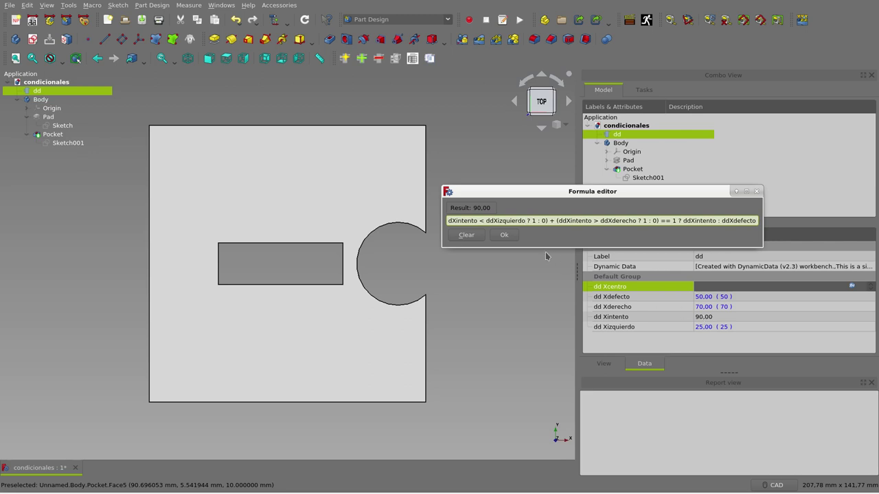
click(504, 234)
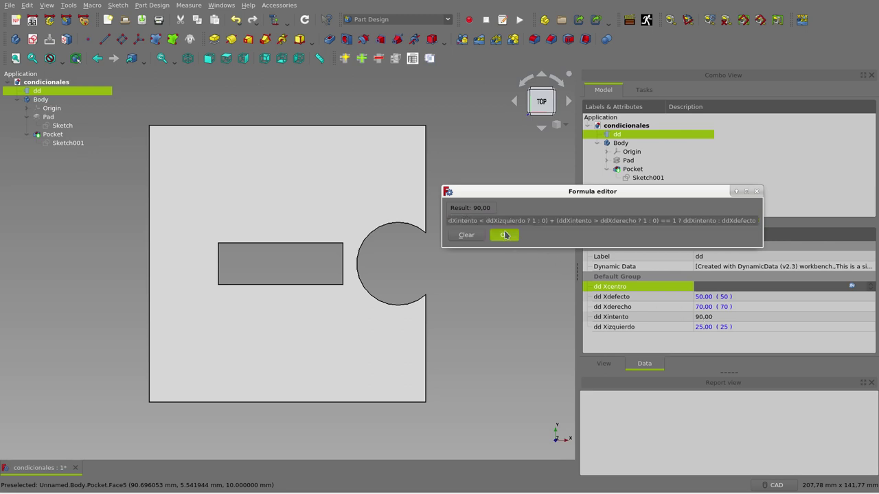
click(718, 316)
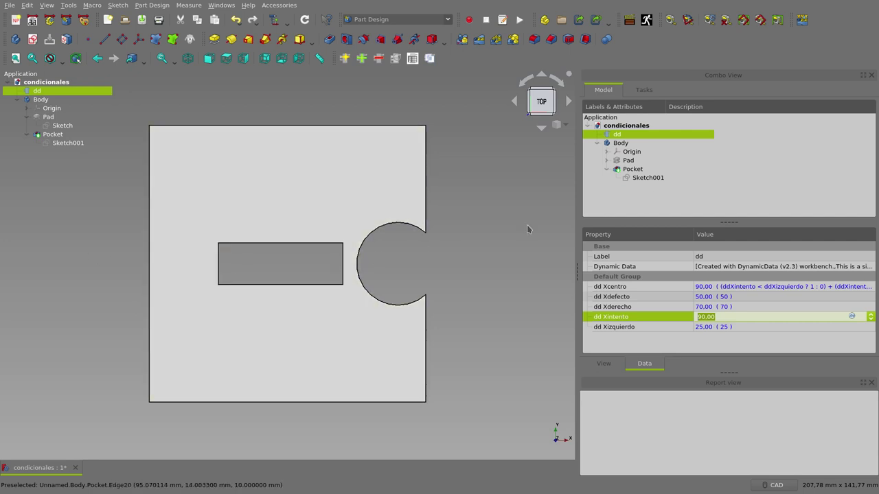
- Change the typed dd Xintento value from 90.00 to 20.00 without applying it
click(733, 316)
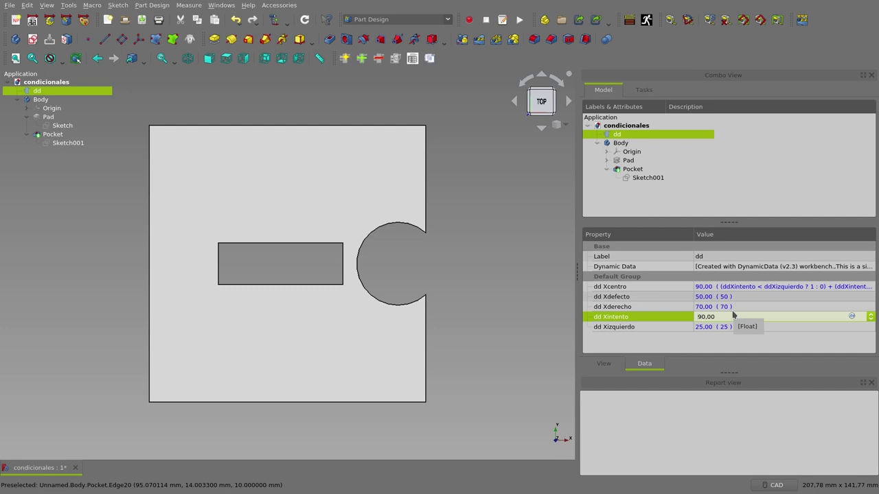
key(BackSpace)
text(2)
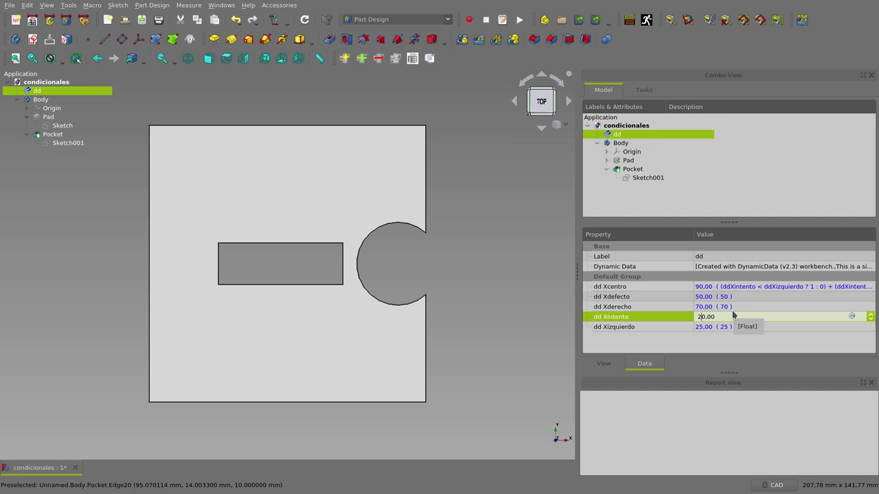